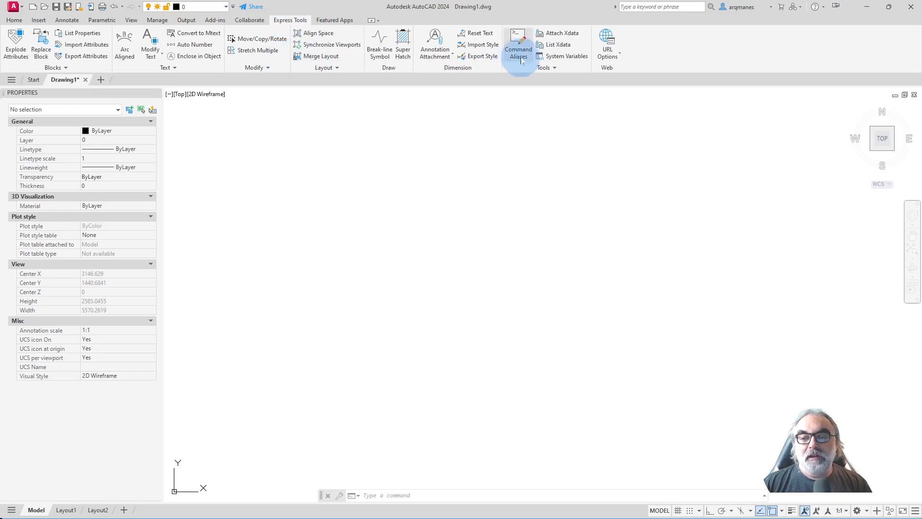
# Step: Open the command alias editor and look through the list of command aliases from start to end
pyautogui.click(519, 59)
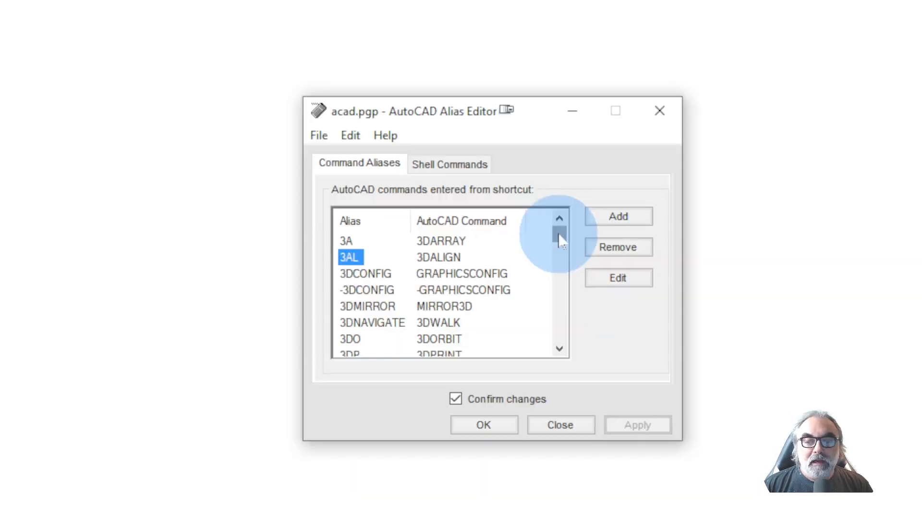
pyautogui.moveTo(560, 239); pyautogui.dragTo(548, 350)
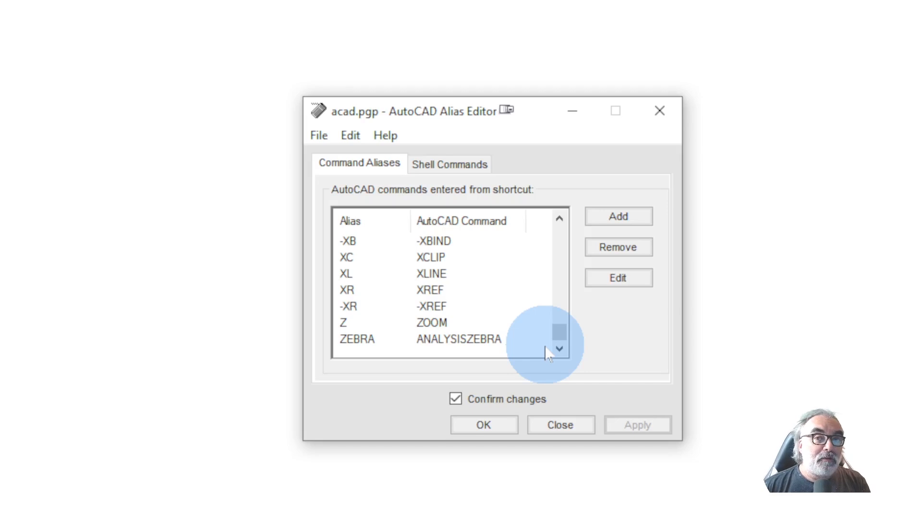
pyautogui.moveTo(558, 331); pyautogui.dragTo(572, 288)
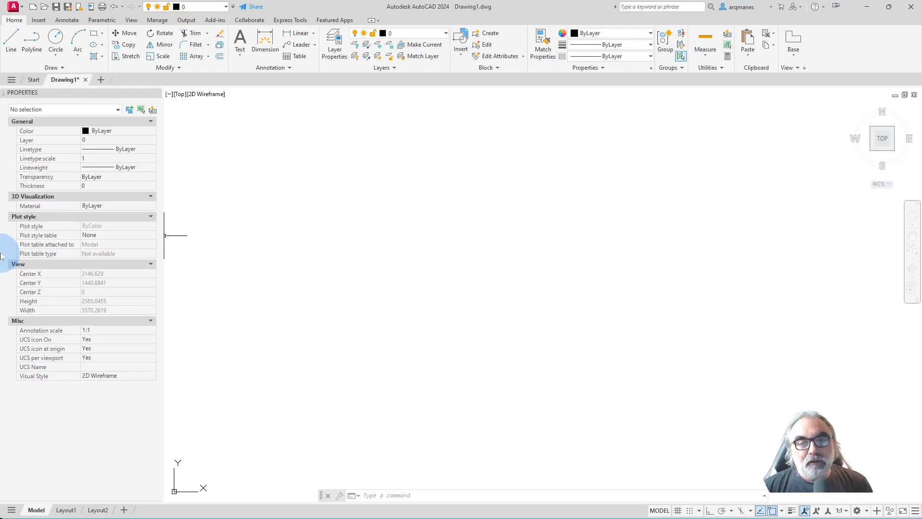
# Step: Open the user interface customization editor and maximize its window
pyautogui.click(158, 20)
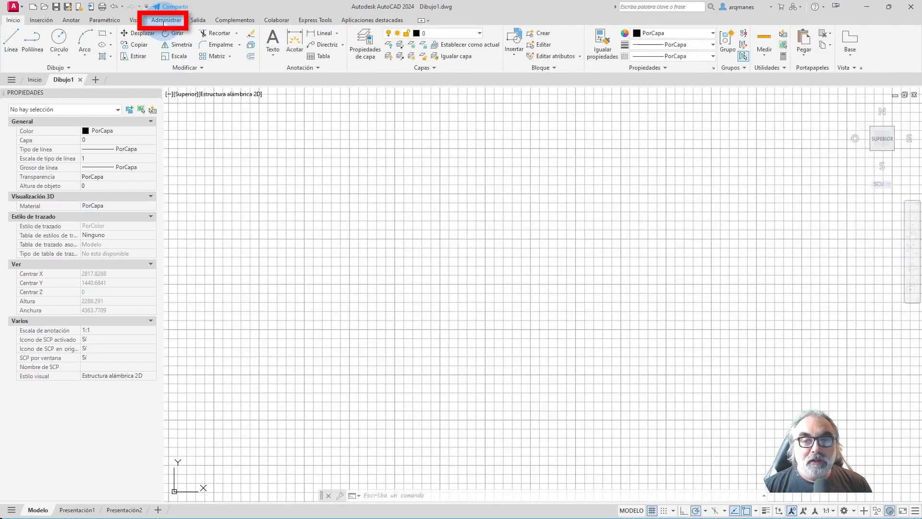
pyautogui.click(164, 20)
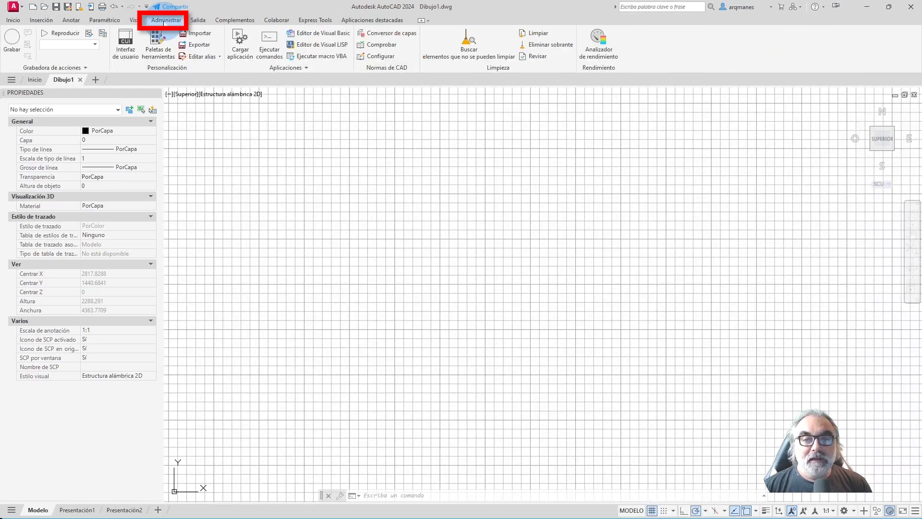
pyautogui.click(126, 46)
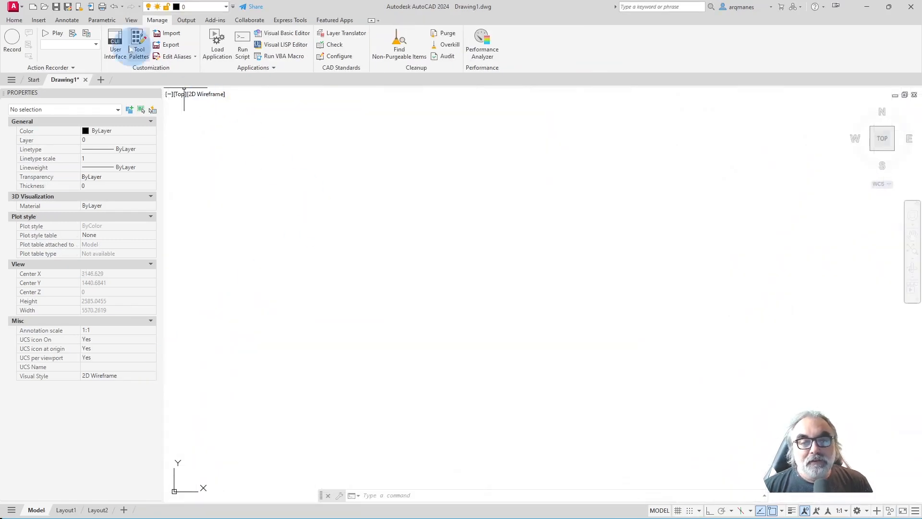
pyautogui.click(116, 42)
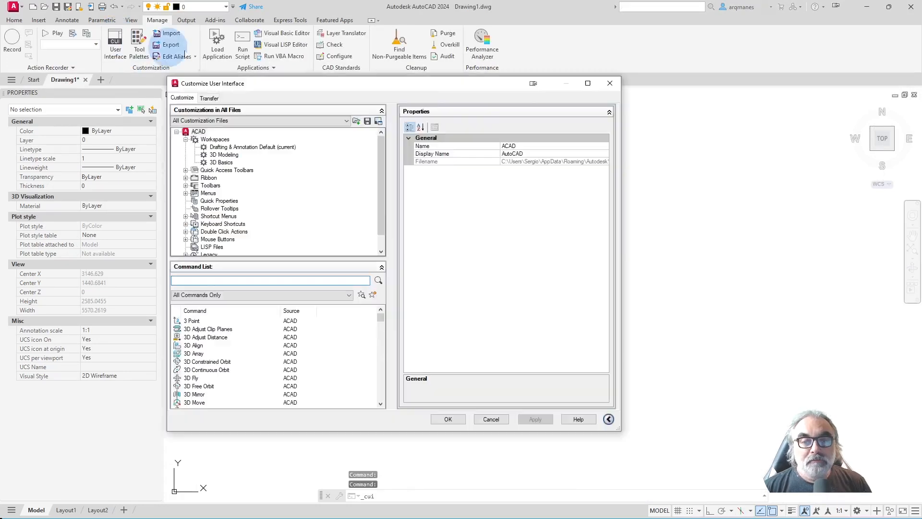
pyautogui.moveTo(381, 84); pyautogui.dragTo(400, 88)
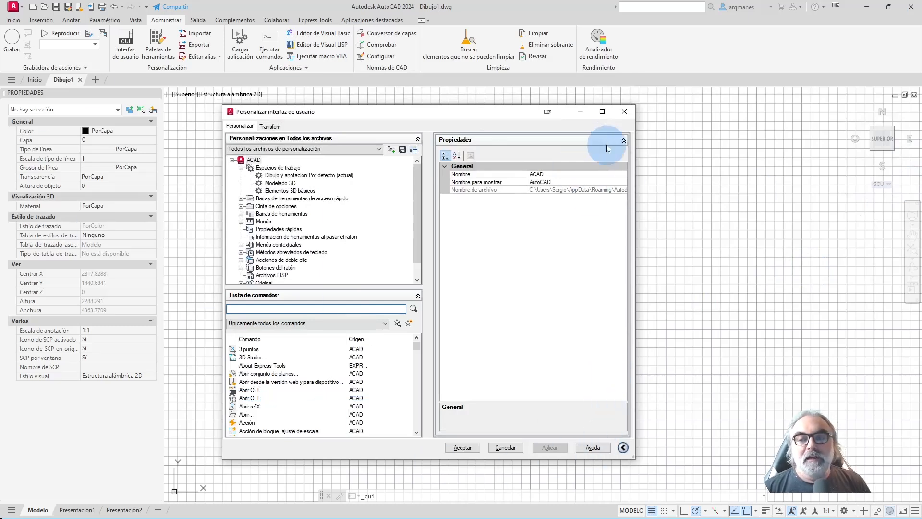
pyautogui.click(602, 112)
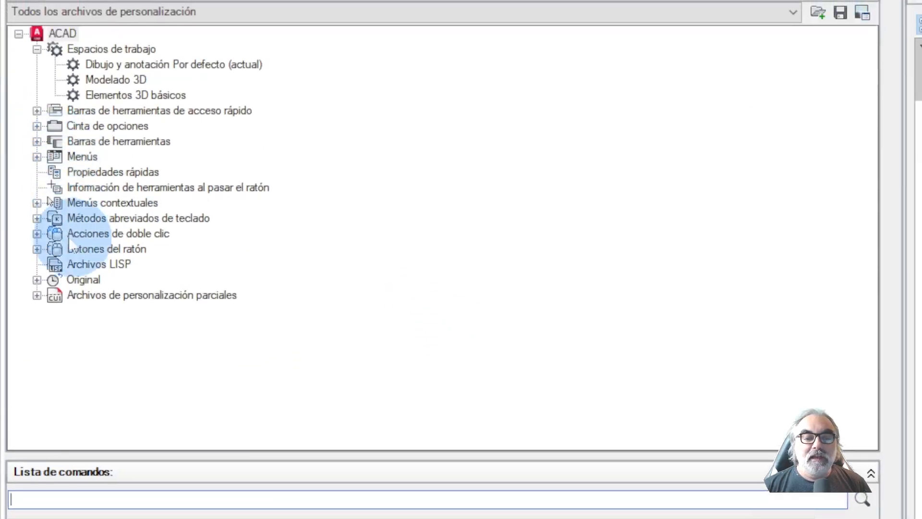
# Step: Show the keyboard shortcuts (Métodos abreviados de teclado), enlarge their list and fit its name, keys and type columns to the content
pyautogui.click(98, 220)
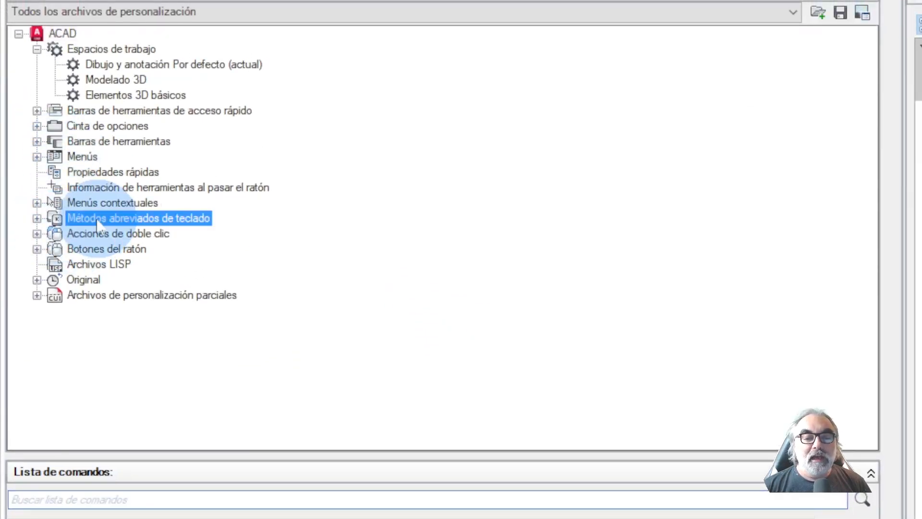
pyautogui.click(37, 219)
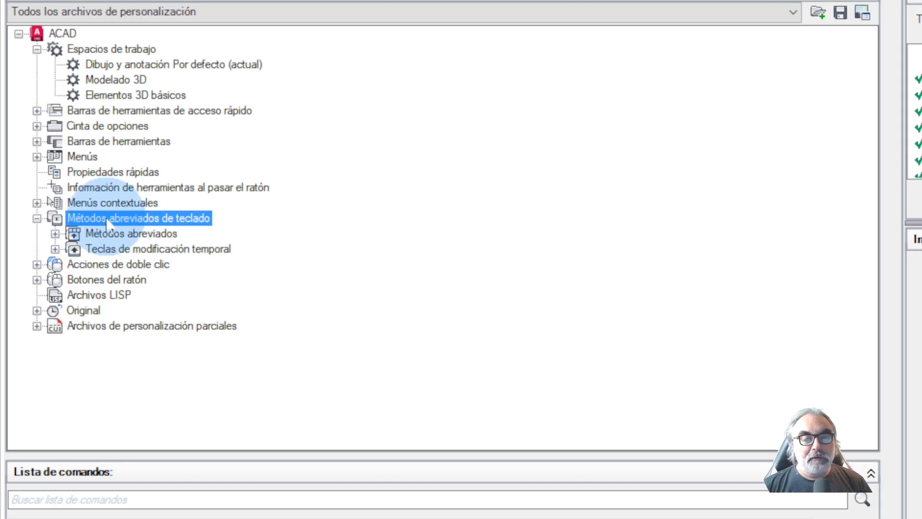
pyautogui.hotkey('alt', 'Tab')
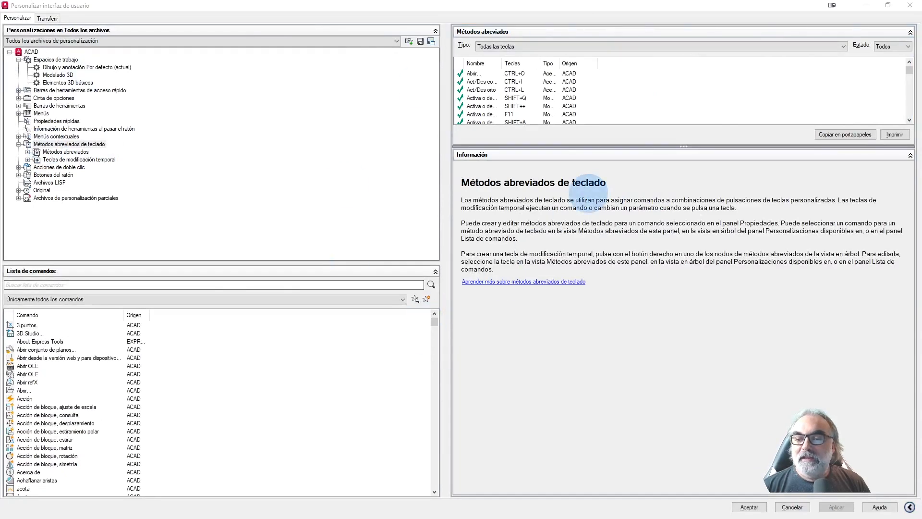
pyautogui.moveTo(583, 145); pyautogui.dragTo(620, 388)
pyautogui.doubleClick(502, 63)
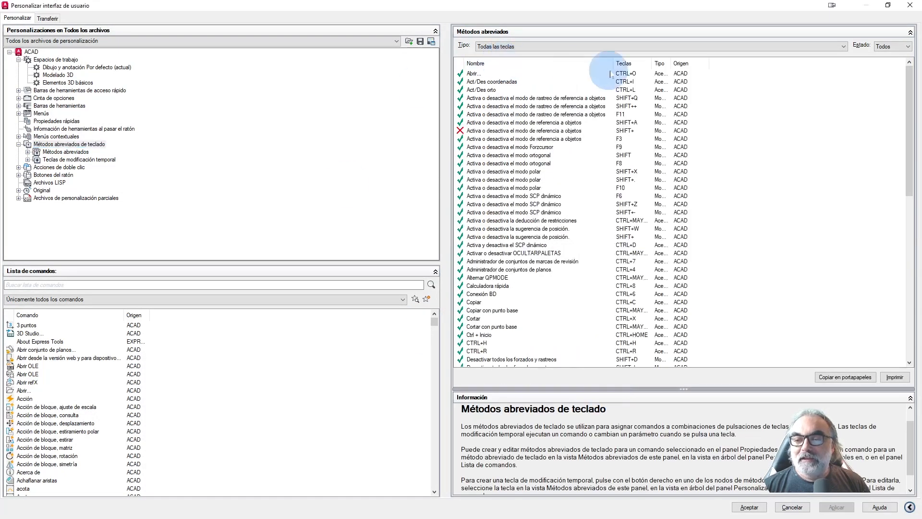
pyautogui.doubleClick(652, 66)
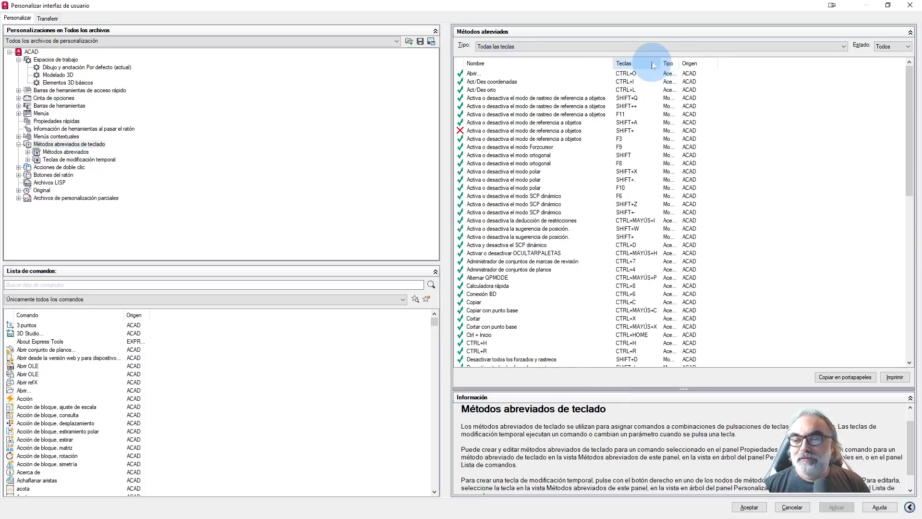
pyautogui.doubleClick(679, 63)
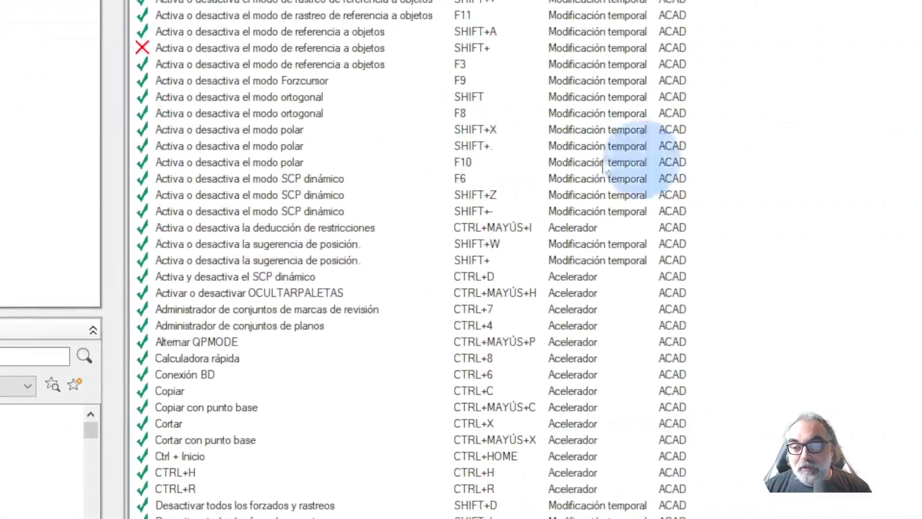
# Step: Examine the shortcut list, including the keys assigned to ortho mode and the momentary object snap overrides
pyautogui.doubleClick(460, 113)
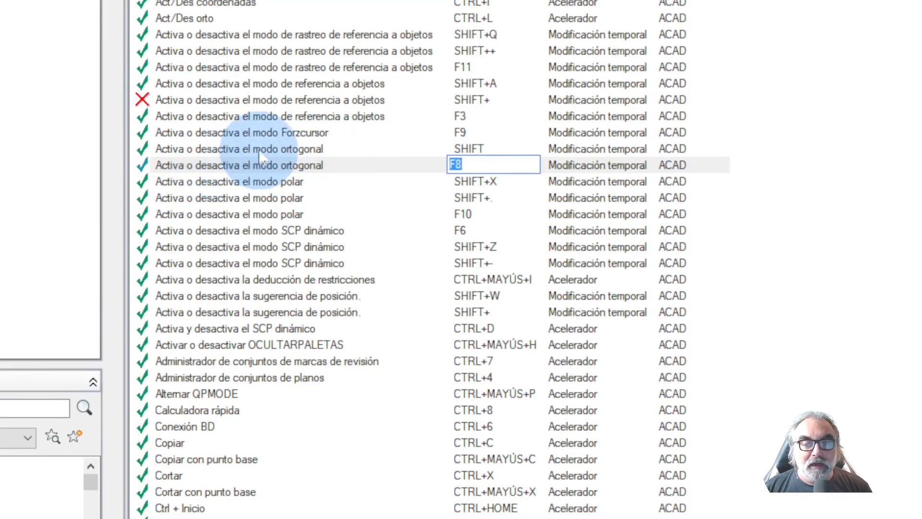
pyautogui.click(260, 152)
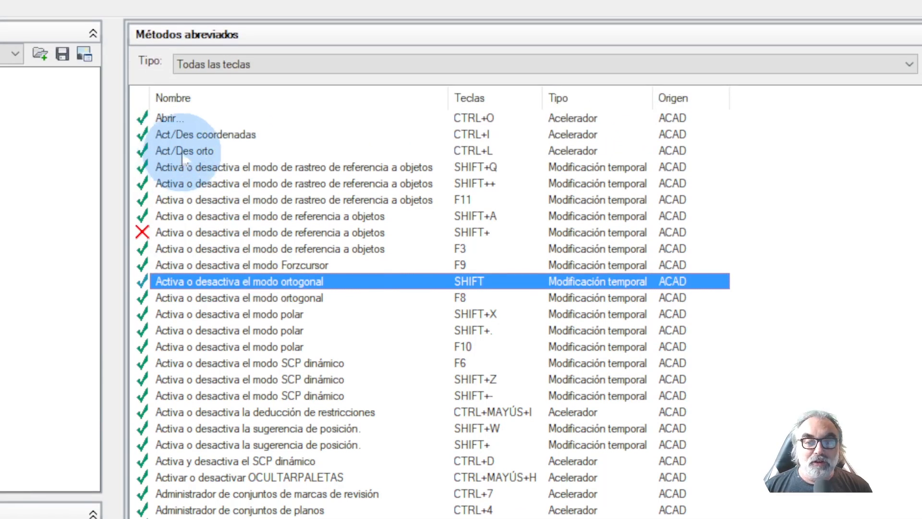
pyautogui.click(185, 152)
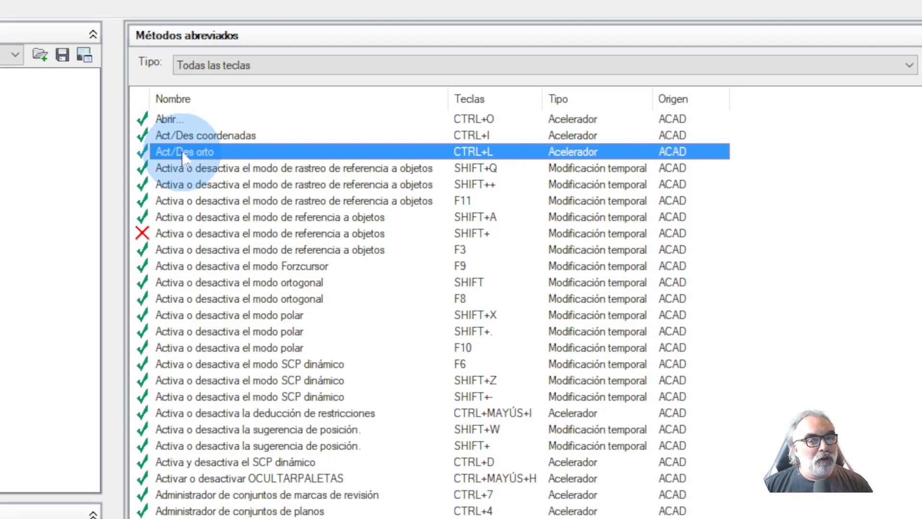
pyautogui.scroll(-1, 272, 209)
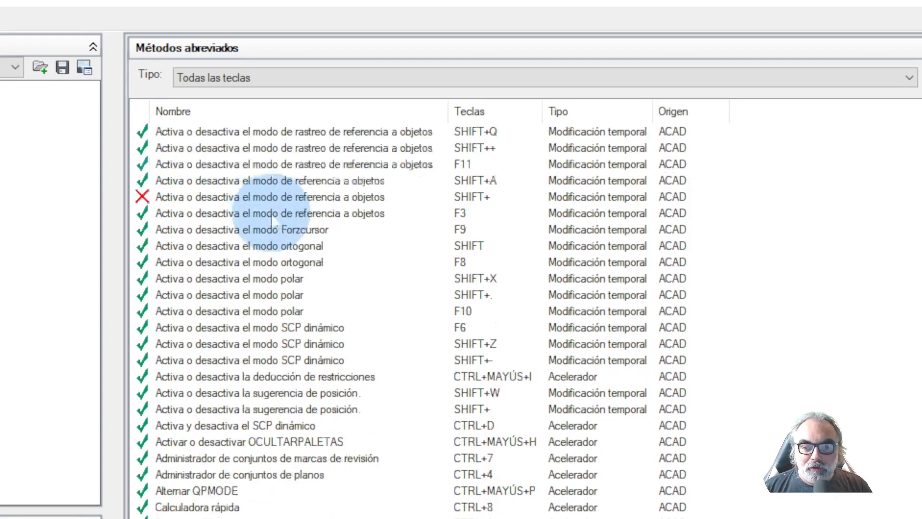
pyautogui.scroll(-3, 271, 218)
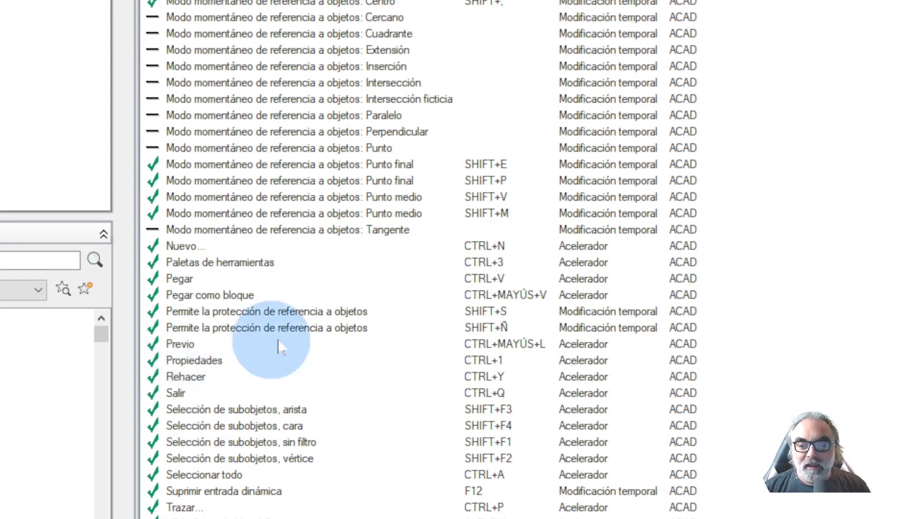
pyautogui.scroll(2, 344, 155)
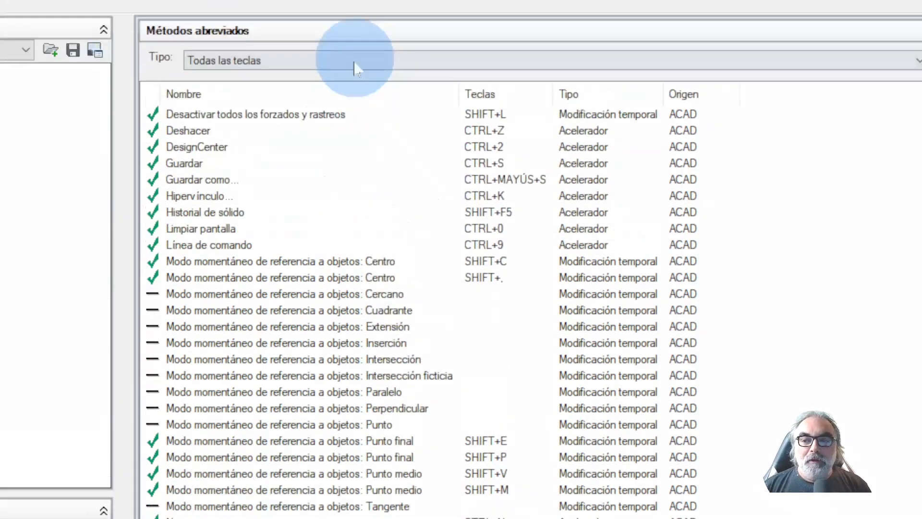
# Step: Filter the shortcut list to Aceleradores, narrow the name column and review the key combinations
pyautogui.click(521, 51)
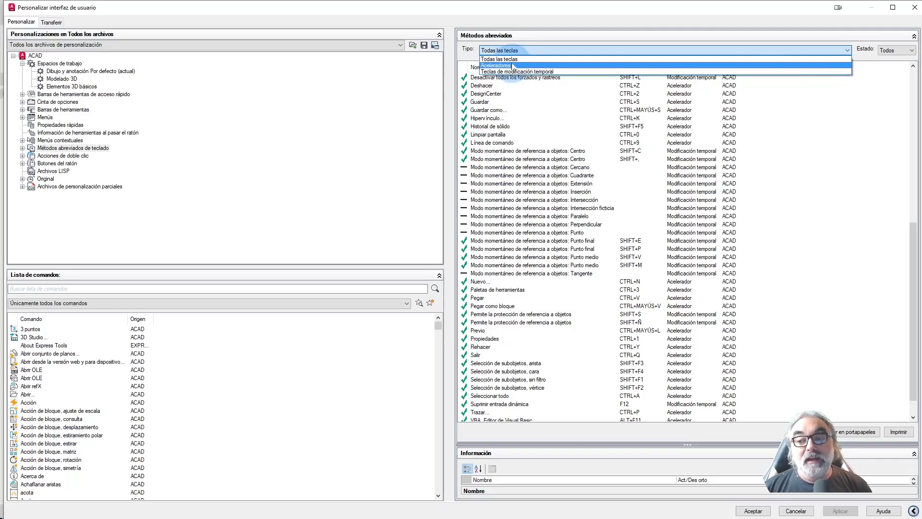
pyautogui.click(513, 66)
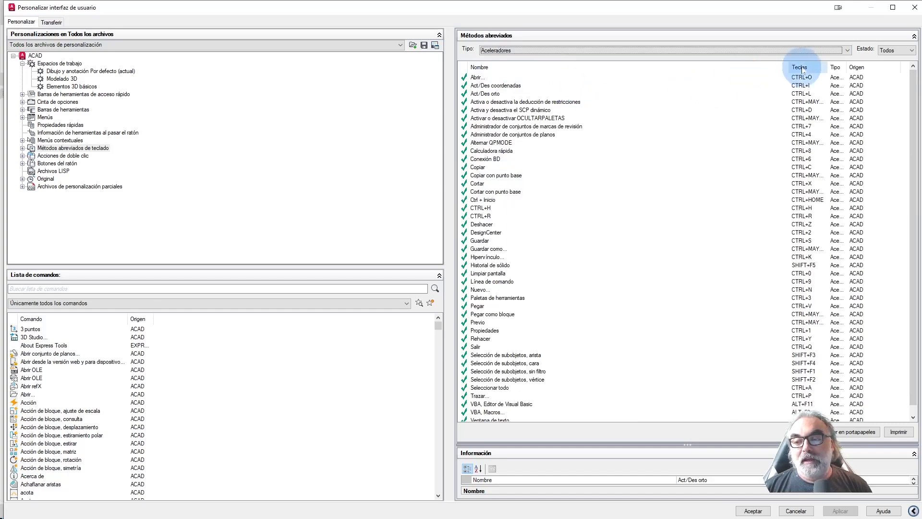
pyautogui.moveTo(790, 68); pyautogui.dragTo(669, 66)
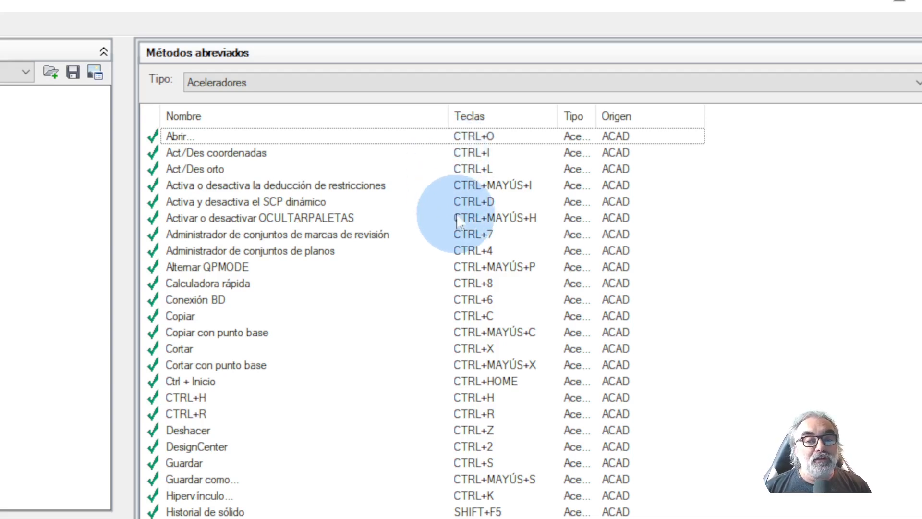
pyautogui.scroll(-1, 458, 222)
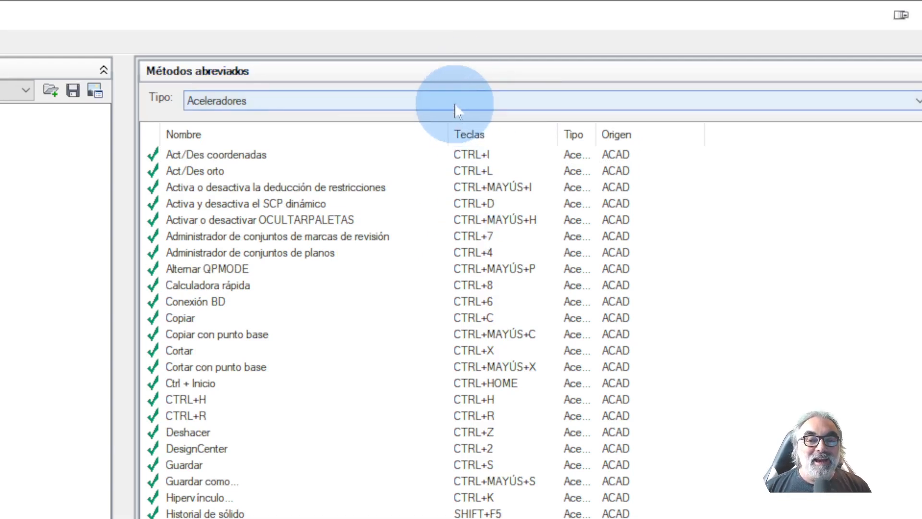
# Step: Filter the shortcut list to Teclas de modificación temporal, narrow its name column to review the keys, and close the customization editor
pyautogui.click(455, 89)
pyautogui.click(406, 143)
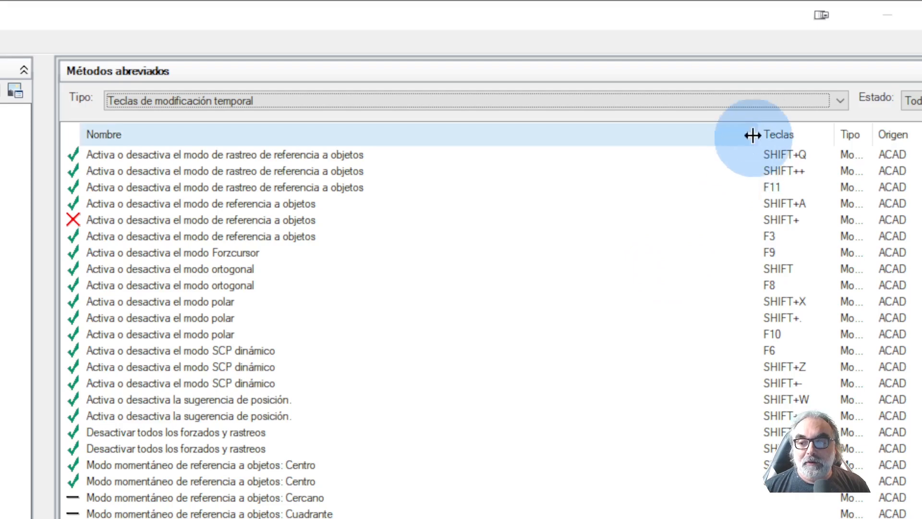
pyautogui.moveTo(757, 134); pyautogui.dragTo(465, 216)
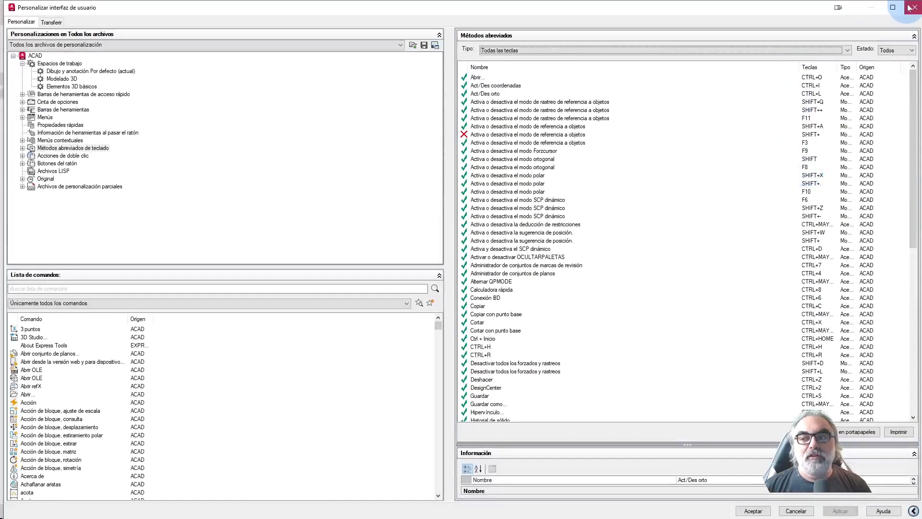
pyautogui.click(913, 14)
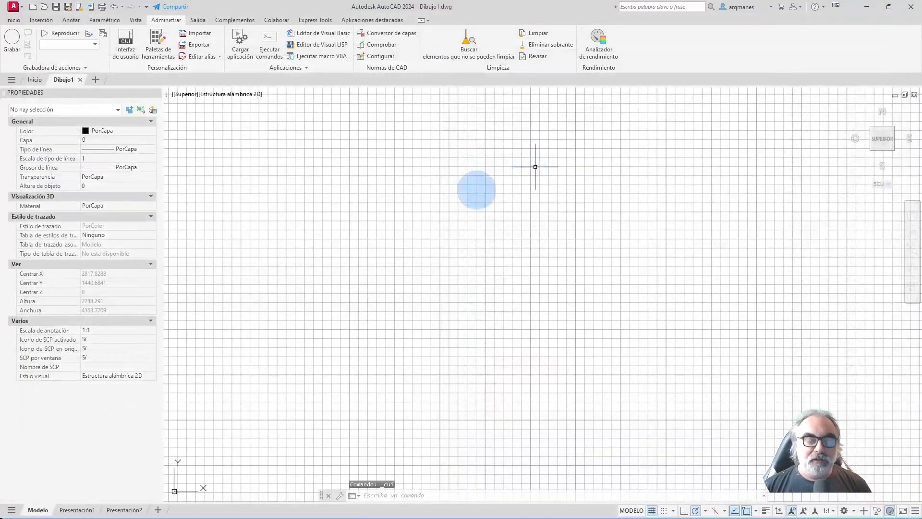
# Step: Turn off the grid display and the grid snap in the drawing
pyautogui.press('Escape')
pyautogui.press('F7')
pyautogui.press('F9')
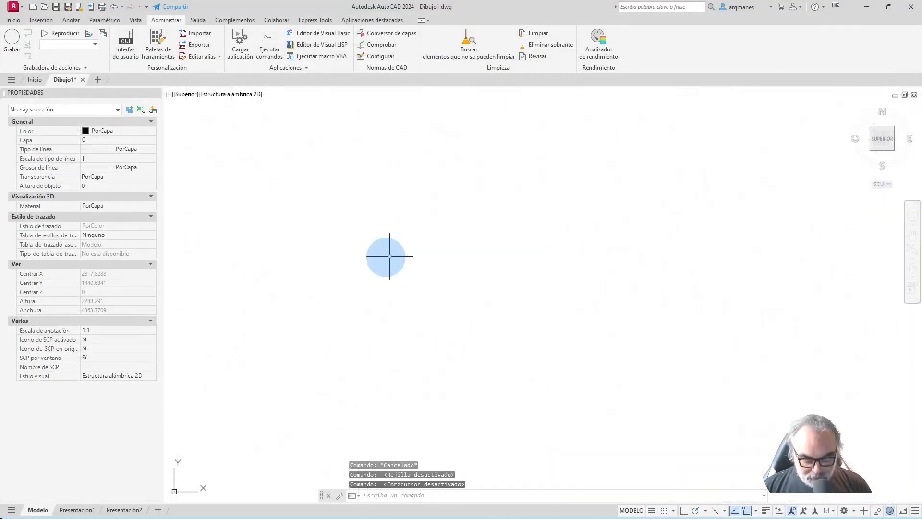
# Step: Start a line, turn on ortho mode and draw a horizontal segment about 1470 units to the right followed by a vertical one downward
pyautogui.press('Return')
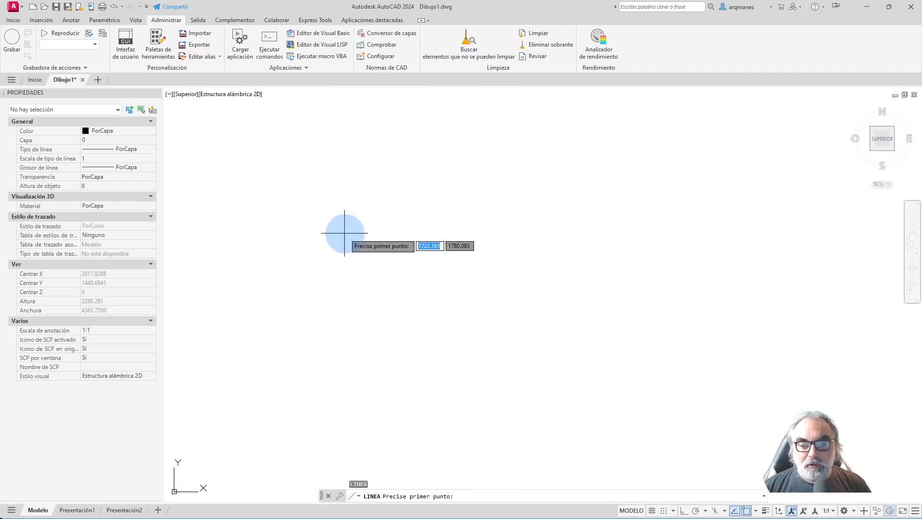
pyautogui.click(344, 233)
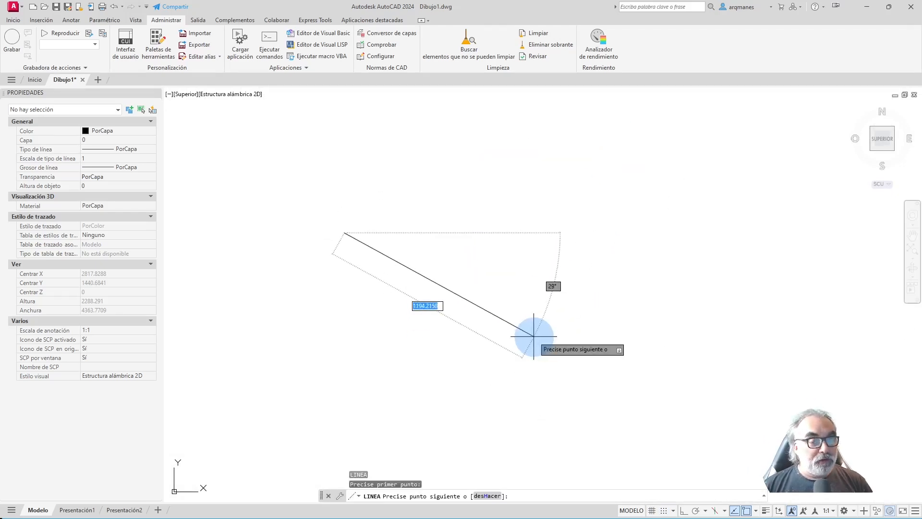
pyautogui.press('F8')
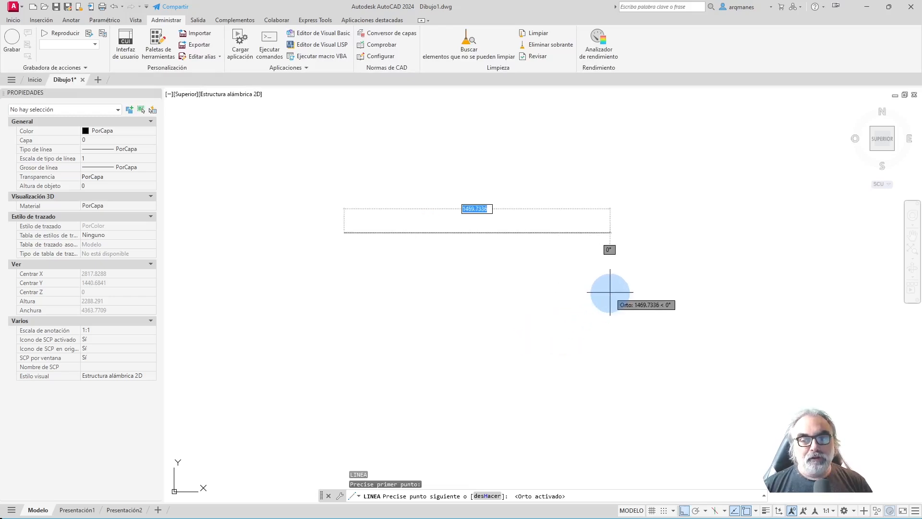
pyautogui.click(609, 288)
pyautogui.click(566, 375)
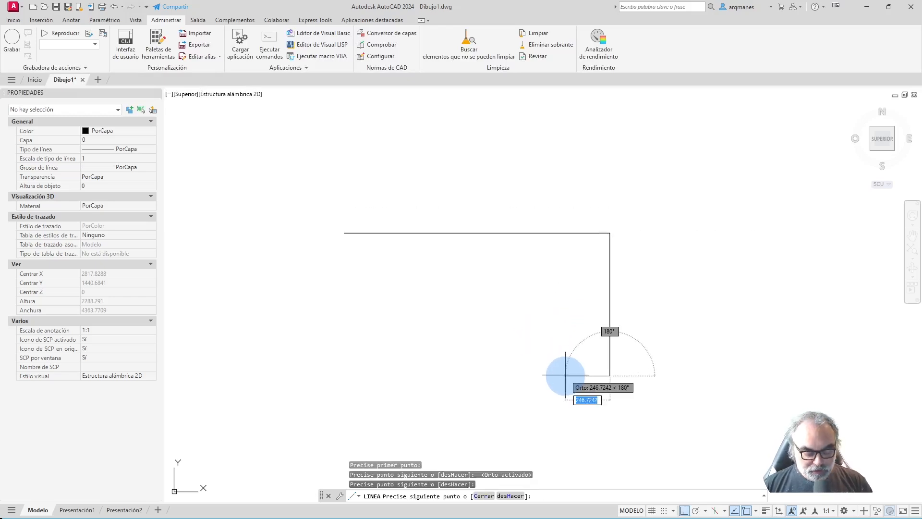
# Step: Toggle ortho mode off and back on, and continue the line with a left, an upward, another left and another upward segment
pyautogui.press('F8')
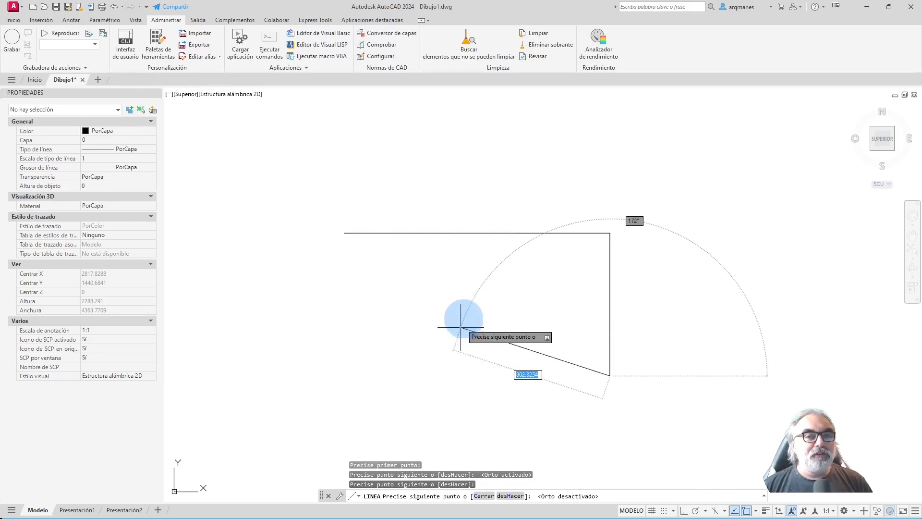
pyautogui.press('F8')
pyautogui.click(372, 350)
pyautogui.click(372, 311)
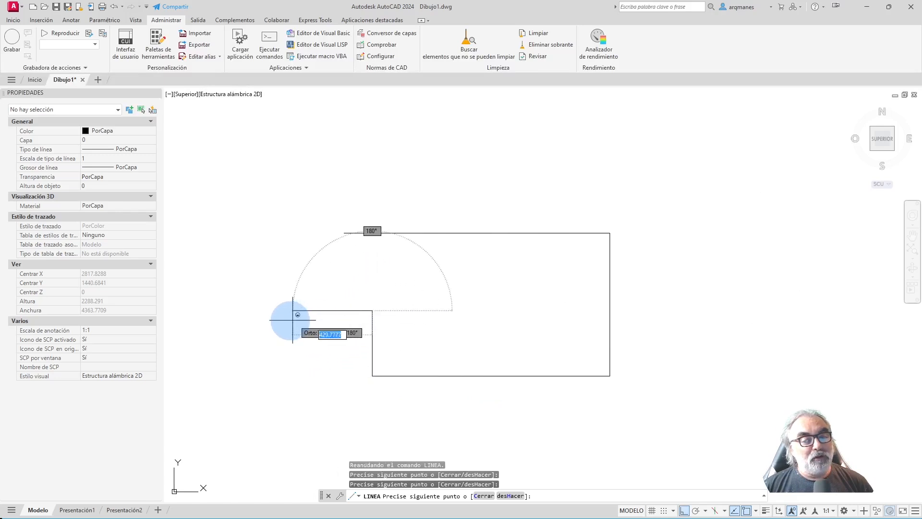
pyautogui.click(269, 313)
pyautogui.click(269, 165)
# Step: Turn off ortho mode and draw two slanted segments, one rising to the right and one descending steeply
pyautogui.press('F8')
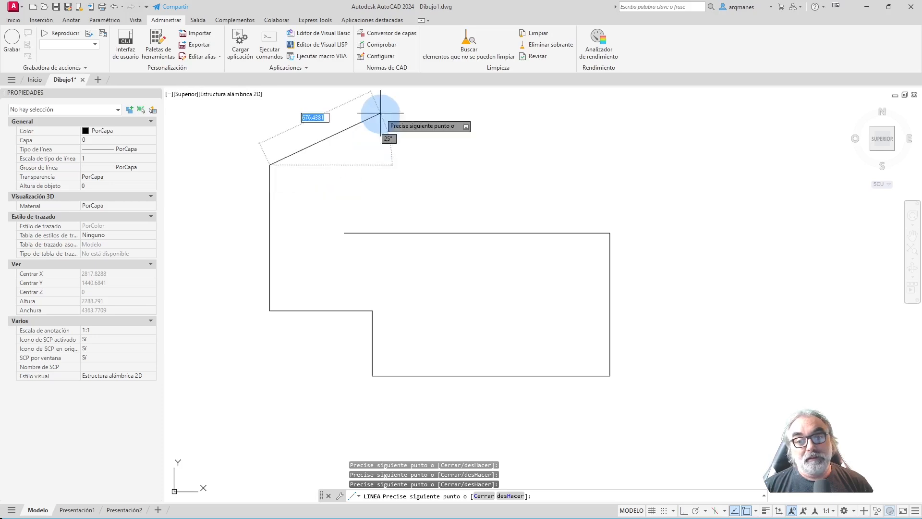
pyautogui.click(381, 135)
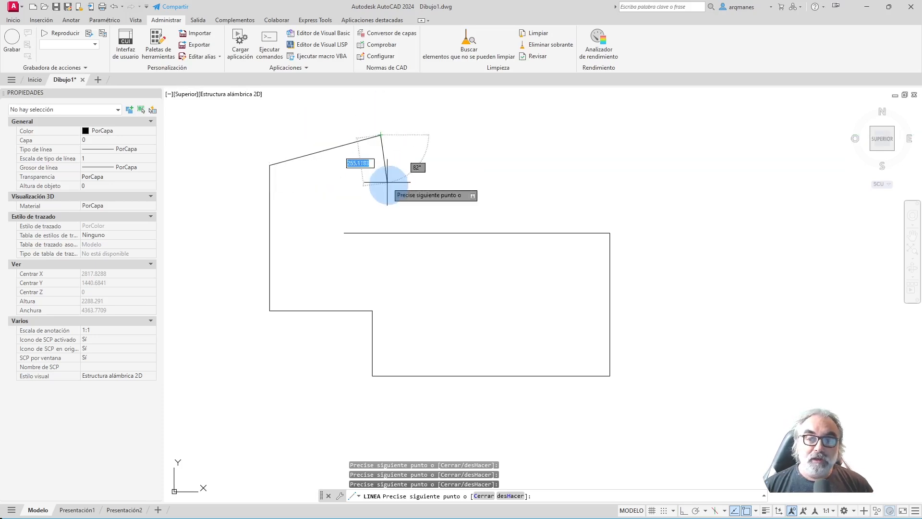
pyautogui.click(405, 193)
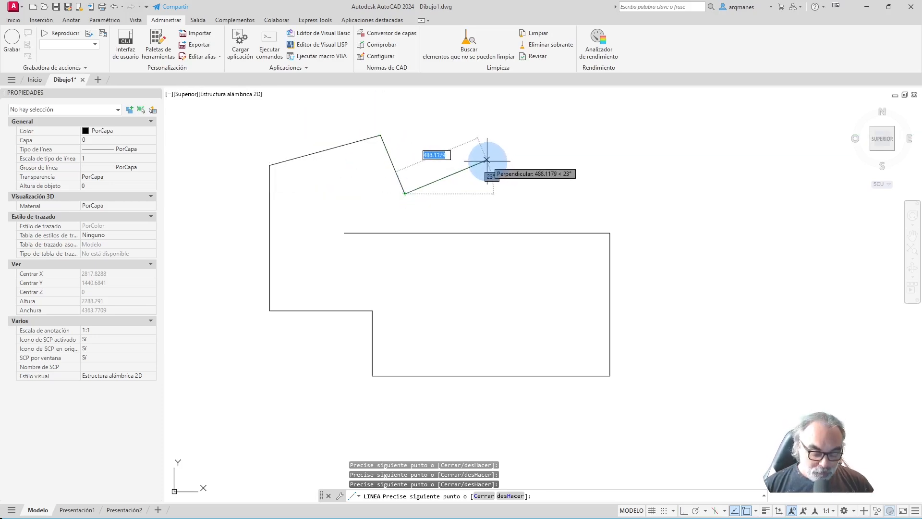
# Step: Turn ortho mode on, draw segments going right, up, right and down, and end the line
pyautogui.press('F8')
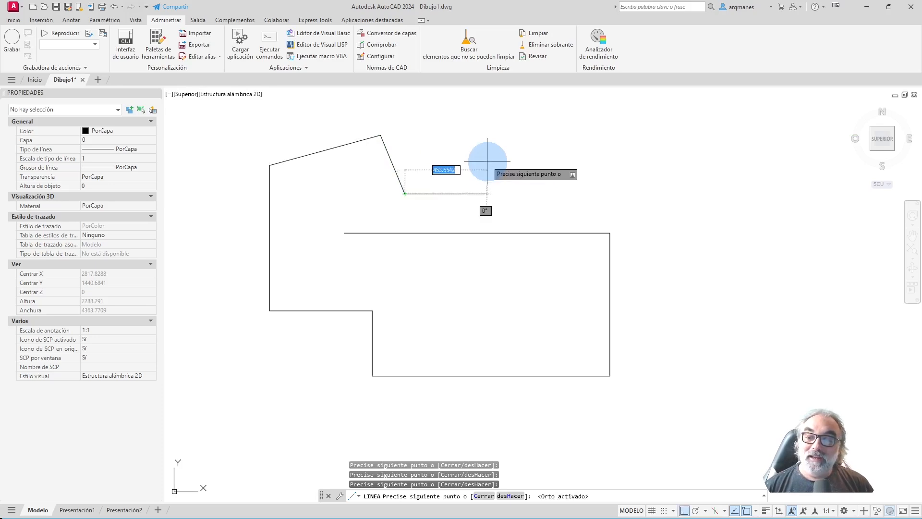
pyautogui.click(514, 151)
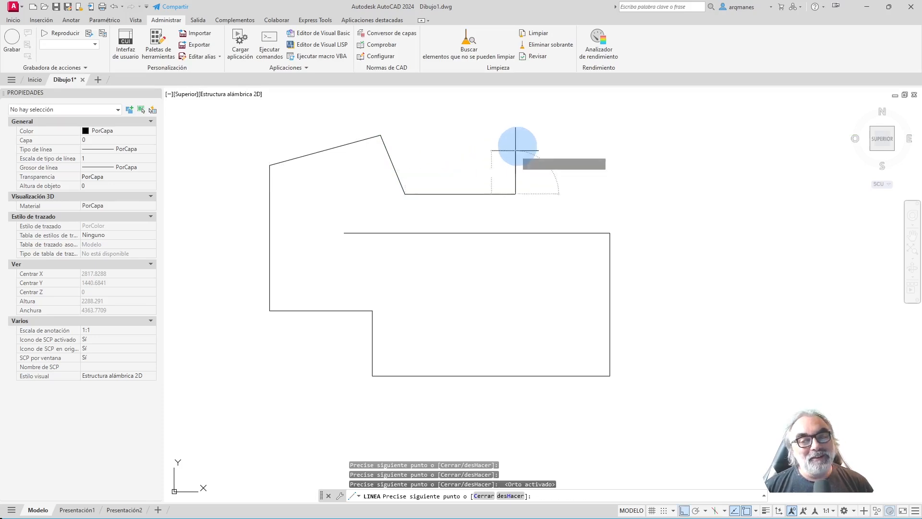
pyautogui.click(515, 121)
pyautogui.click(674, 121)
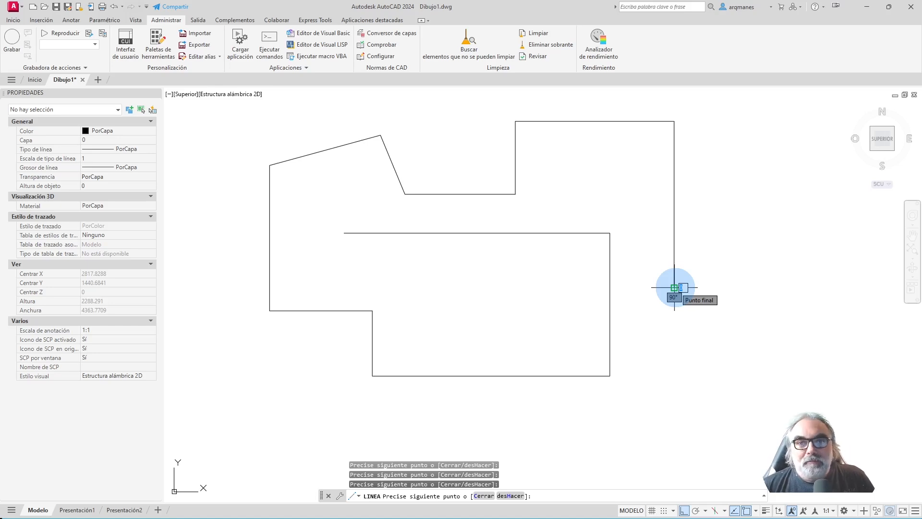
pyautogui.click(675, 287)
pyautogui.press('Escape')
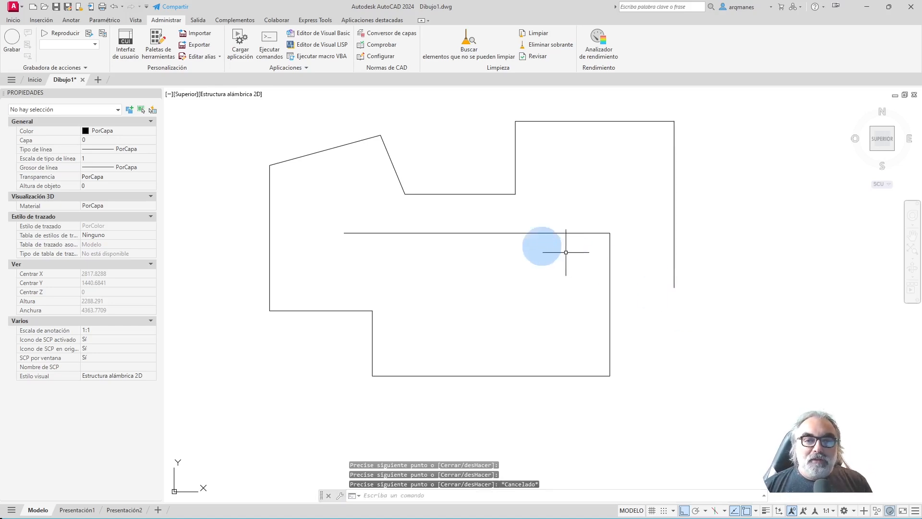
# Step: Open the interface customization editor, show Métodos abreviados de teclado with an enlarged list, and fit the Teclas and Tipo columns
pyautogui.click(125, 42)
pyautogui.click(67, 149)
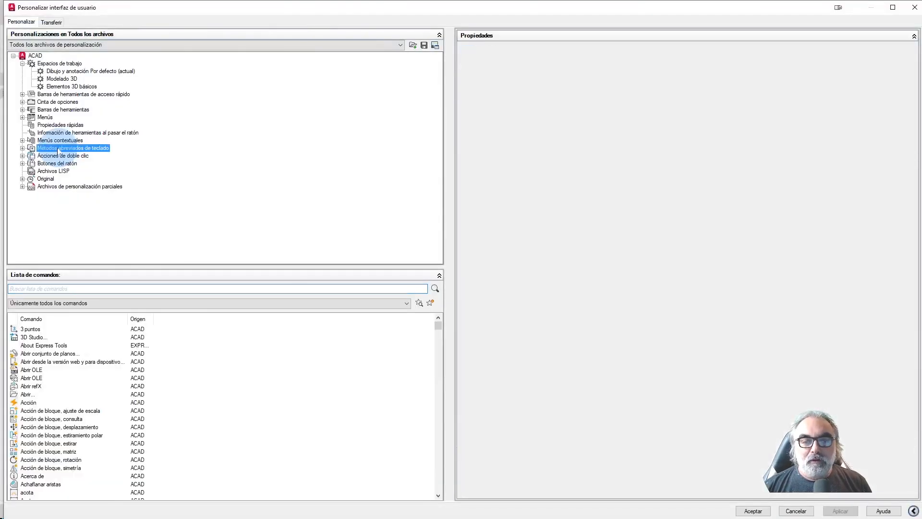
pyautogui.moveTo(550, 155); pyautogui.dragTo(574, 399)
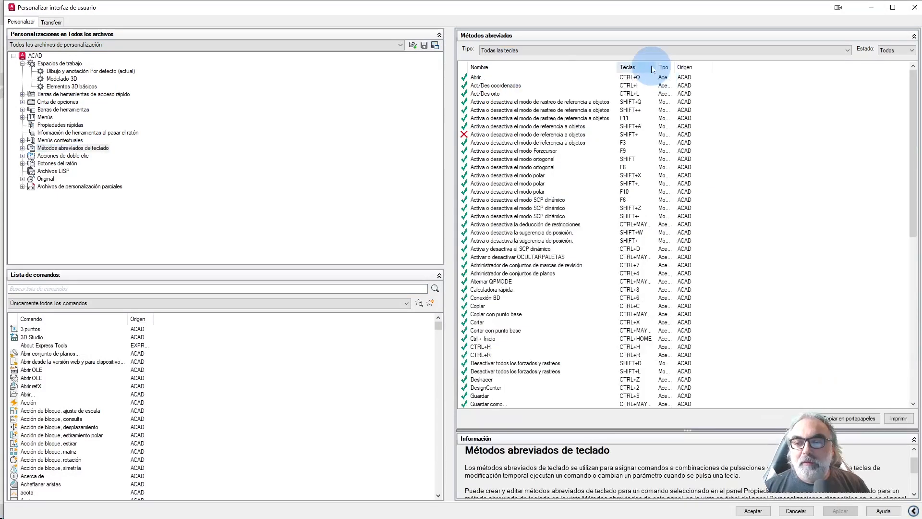
pyautogui.doubleClick(656, 67)
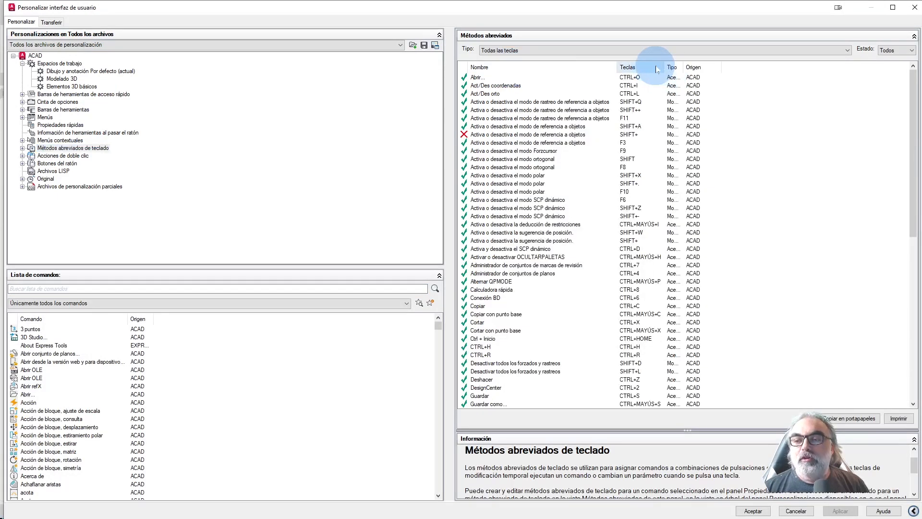
pyautogui.doubleClick(683, 68)
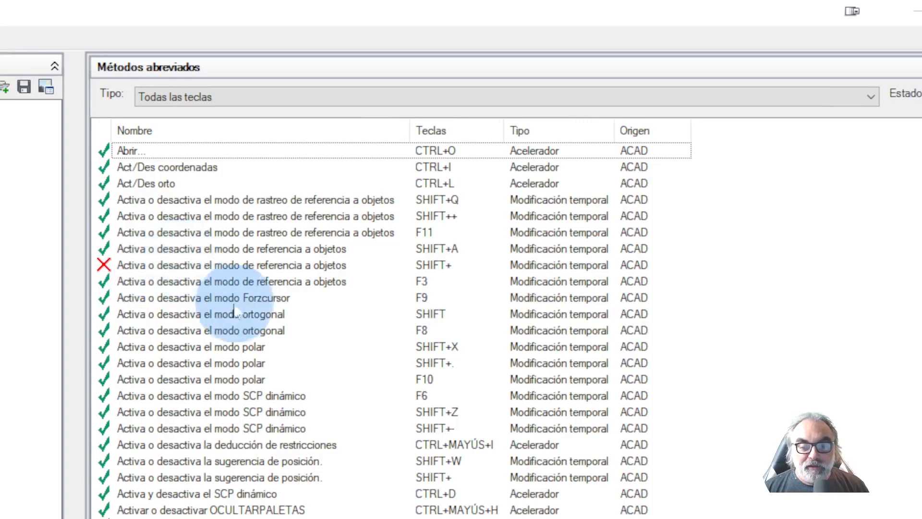
# Step: Clear the F8 key from the shortcut entry "Activa o desactiva el modo ortogonal"
pyautogui.click(216, 331)
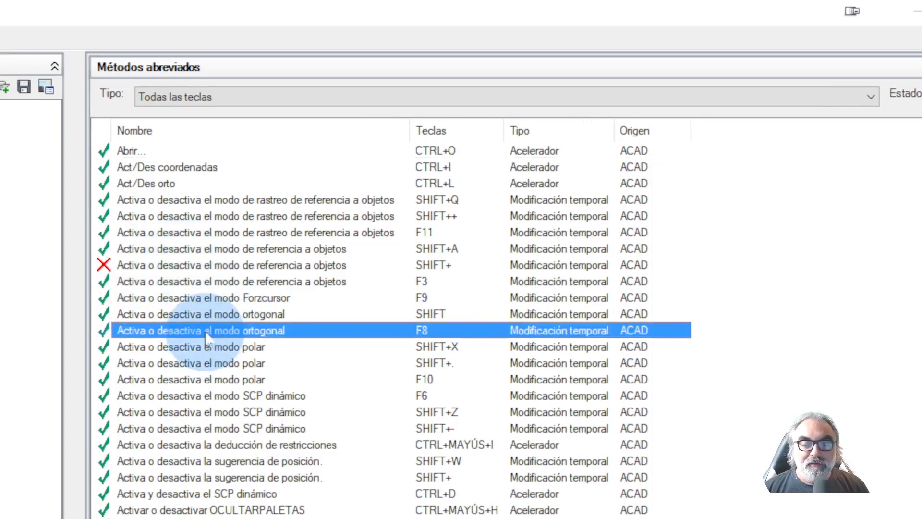
pyautogui.rightClick(346, 335)
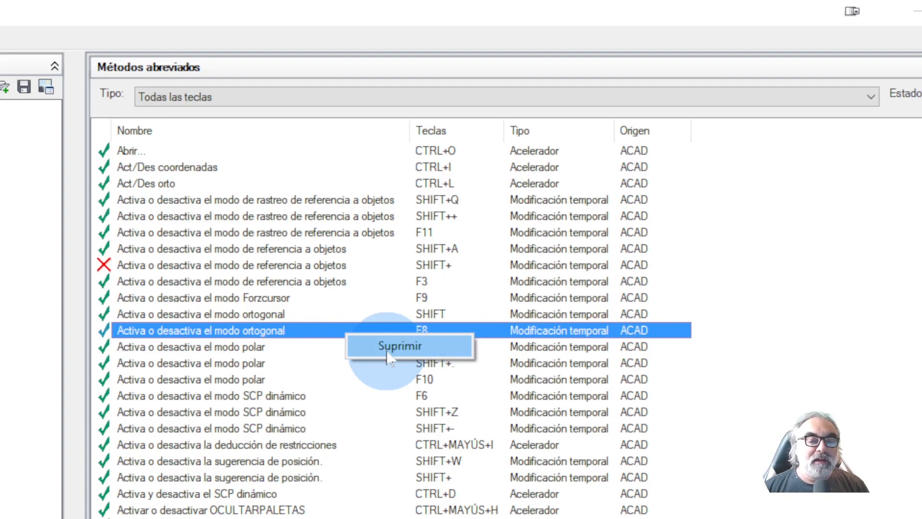
pyautogui.click(192, 332)
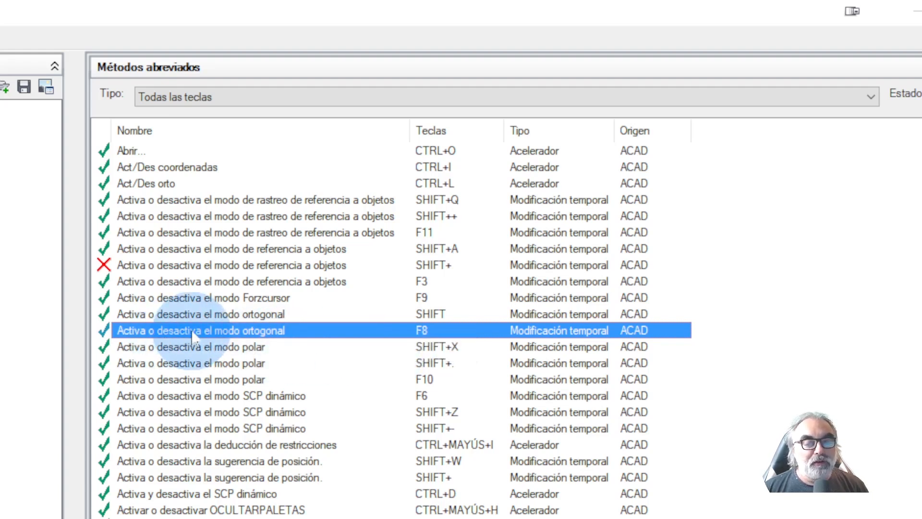
pyautogui.click(429, 332)
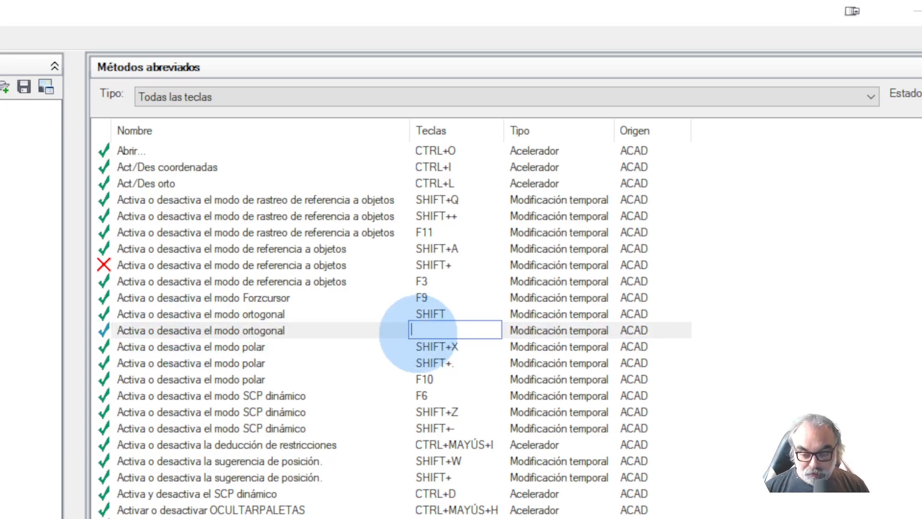
pyautogui.press('Return')
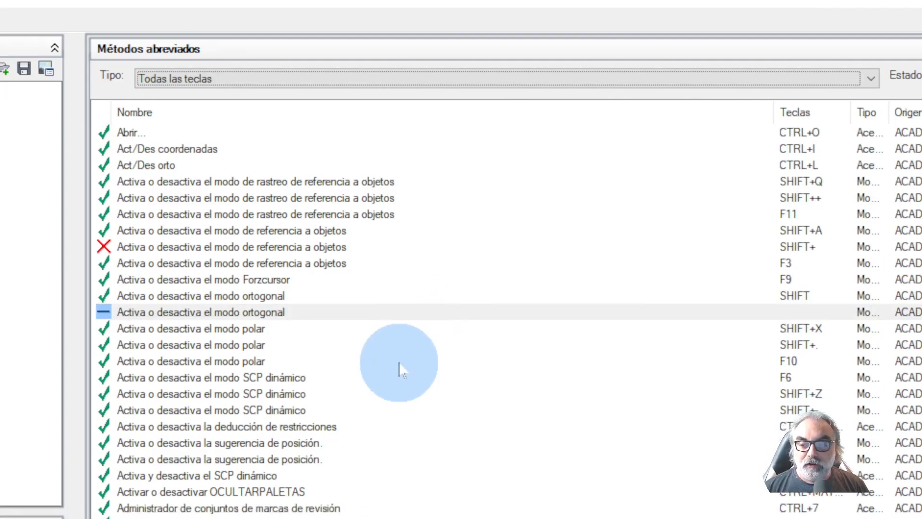
# Step: Assign F8 to "Modo momentáneo de referencia a objetos: Cercano", apply the changes and close the customization editor
pyautogui.click(204, 378)
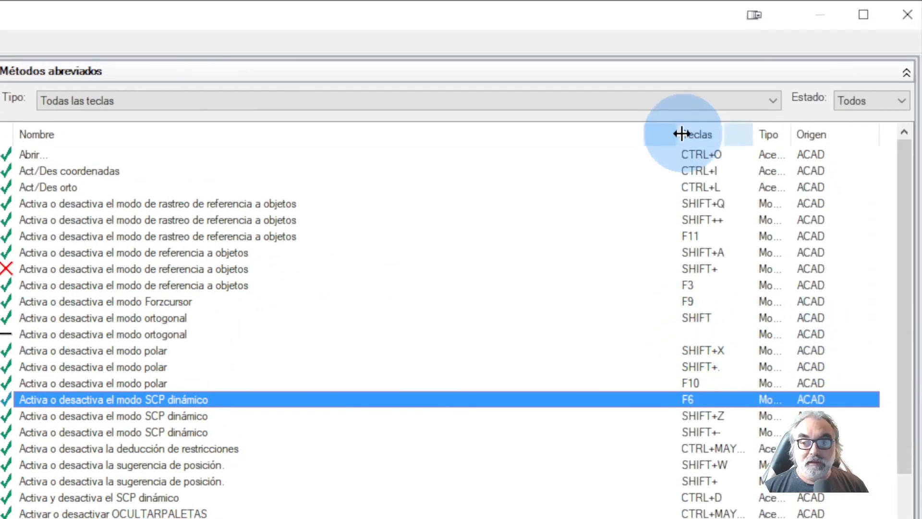
pyautogui.moveTo(672, 134); pyautogui.dragTo(323, 139)
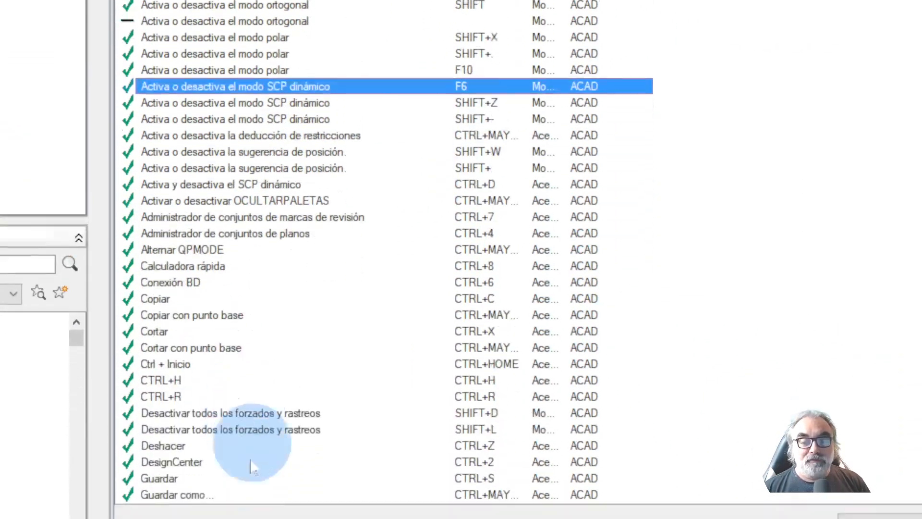
pyautogui.scroll(-7, 309, 314)
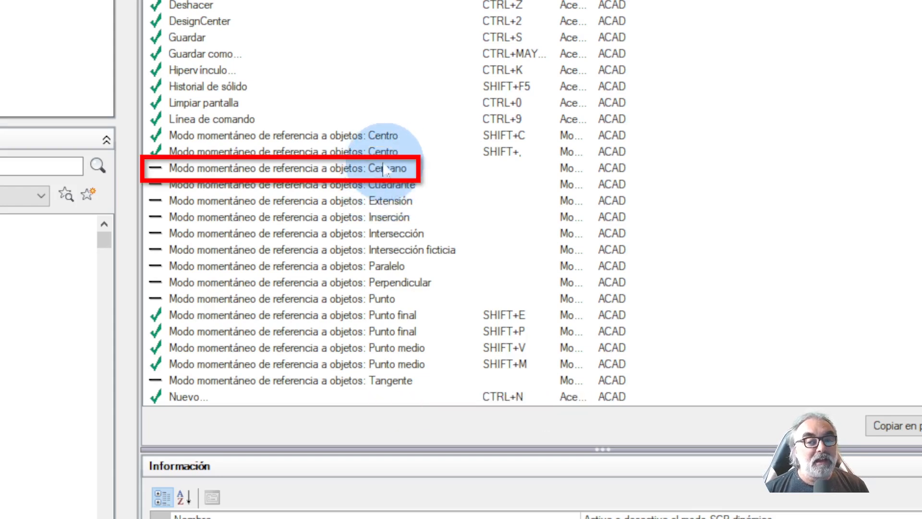
pyautogui.click(344, 169)
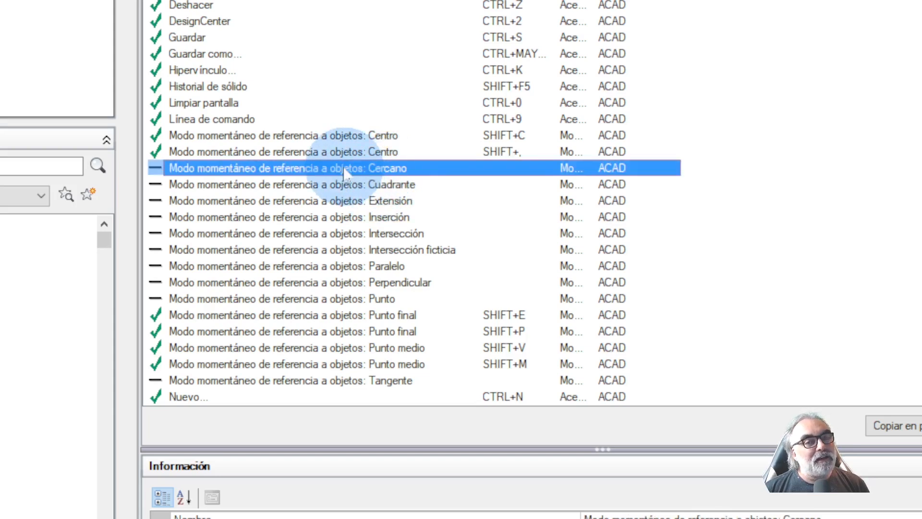
pyautogui.click(502, 168)
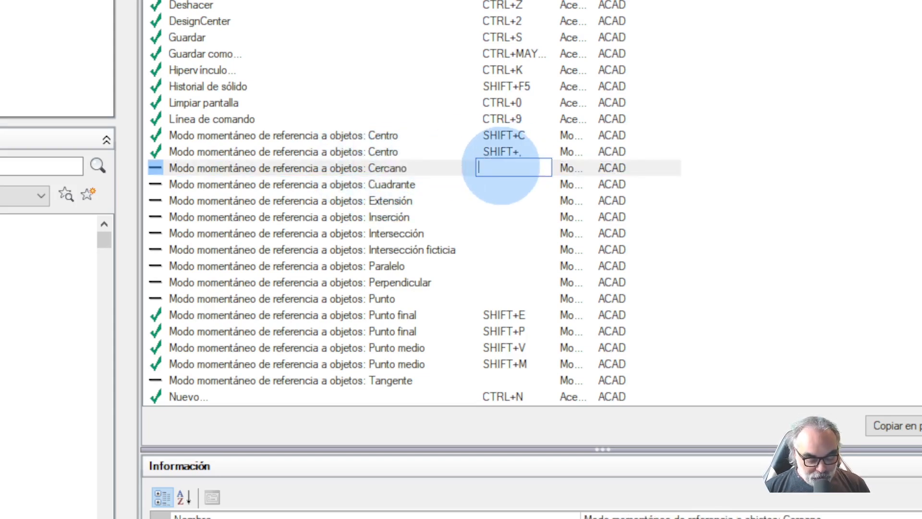
pyautogui.press('F8')
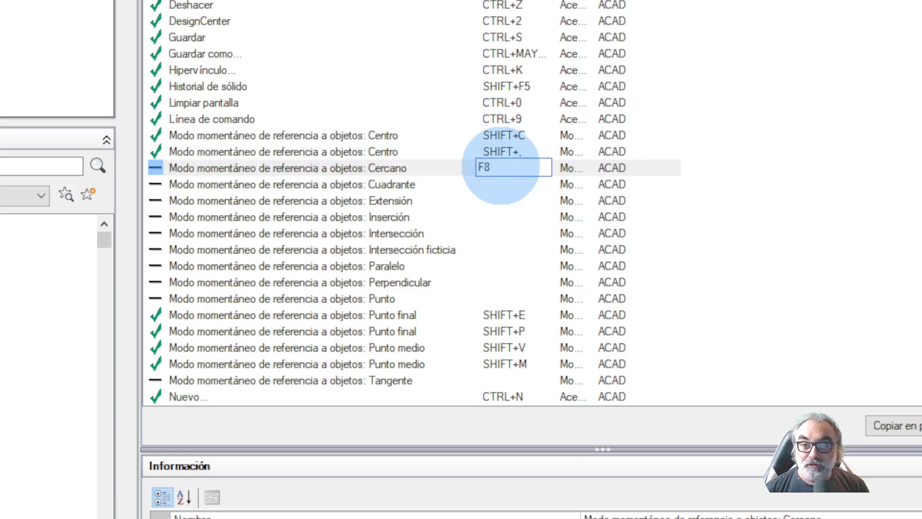
pyautogui.click(735, 257)
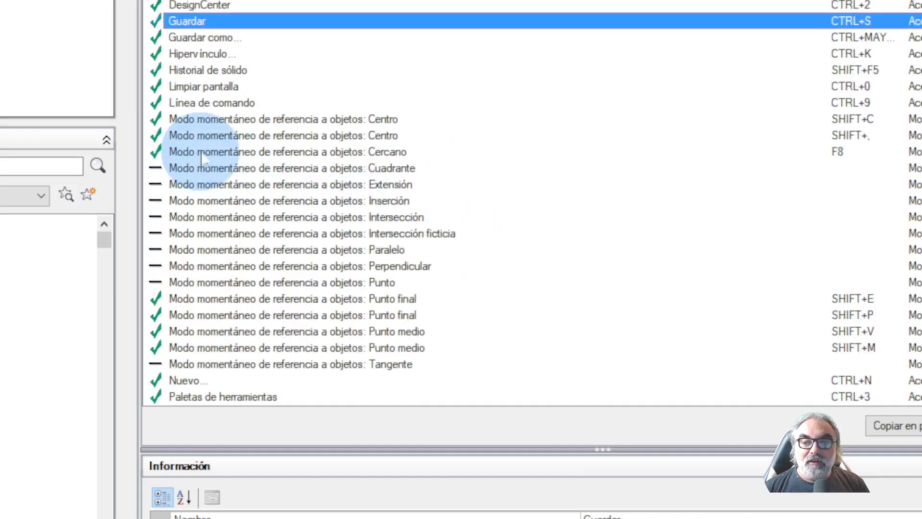
pyautogui.click(388, 158)
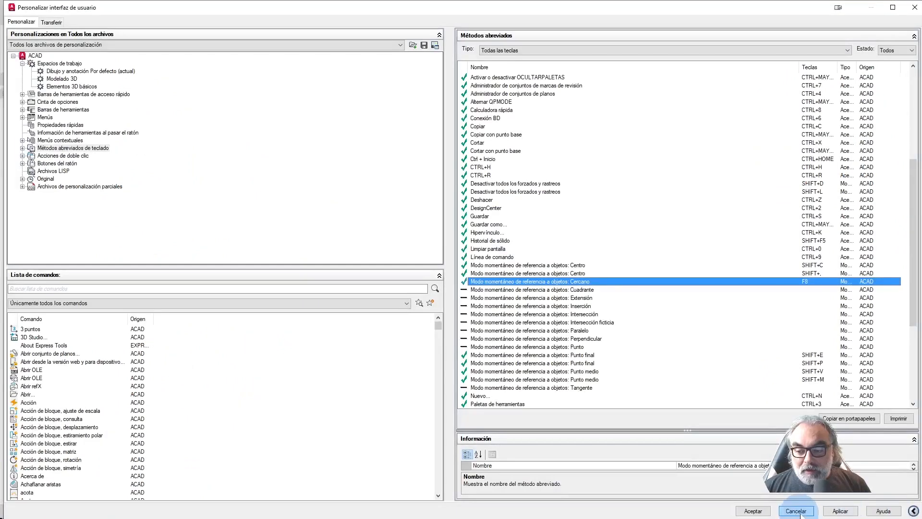
pyautogui.click(834, 512)
pyautogui.click(753, 511)
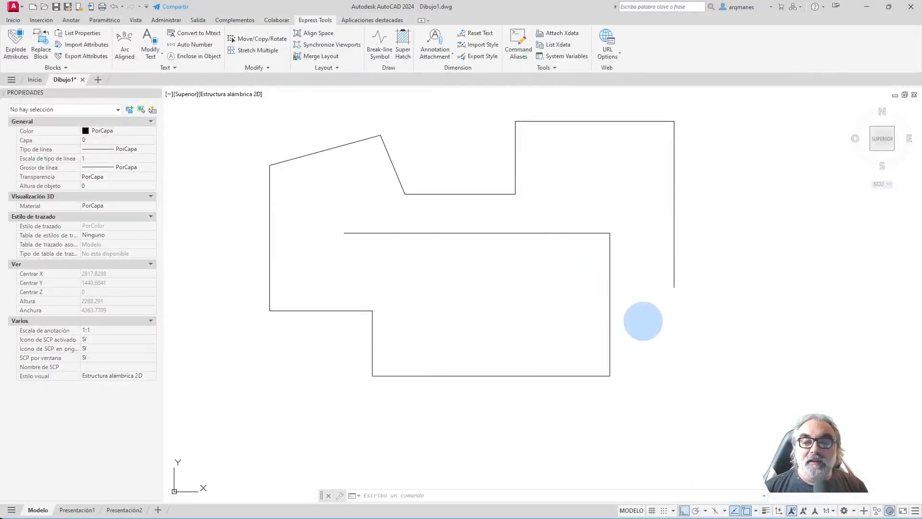
# Step: Erase all the line segments in the drawing
pyautogui.click(749, 422)
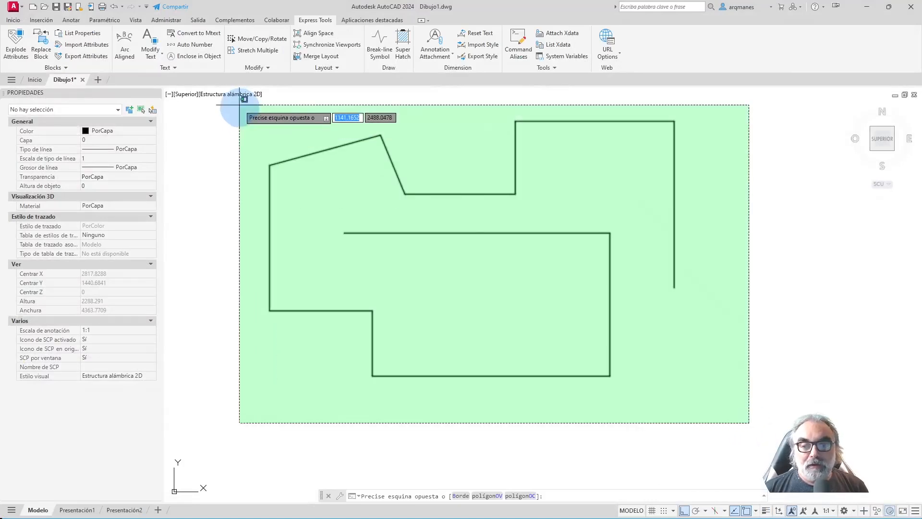
pyautogui.click(239, 106)
pyautogui.press('Delete')
# Step: Start a new line with one slanted segment rising to the right and a second descending to the lower right, forming a peak
pyautogui.write('l')
pyautogui.press('Return')
pyautogui.click(375, 249)
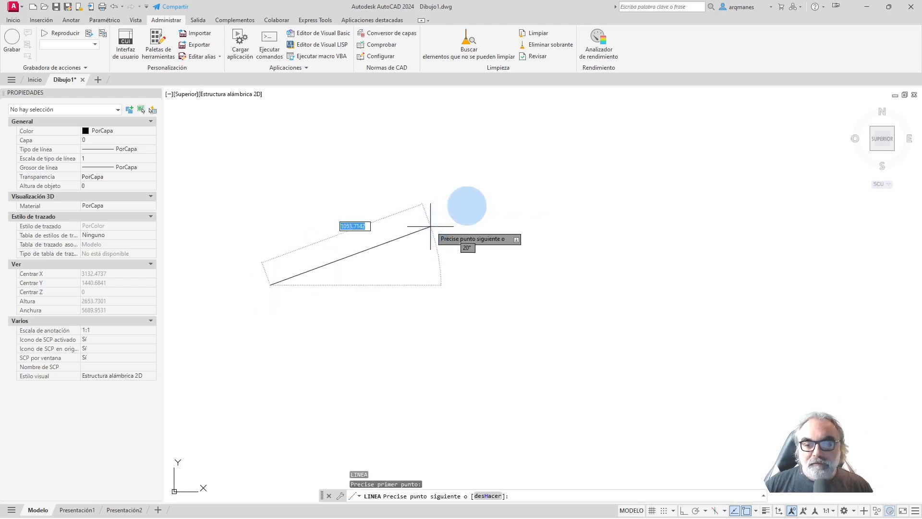
pyautogui.click(514, 148)
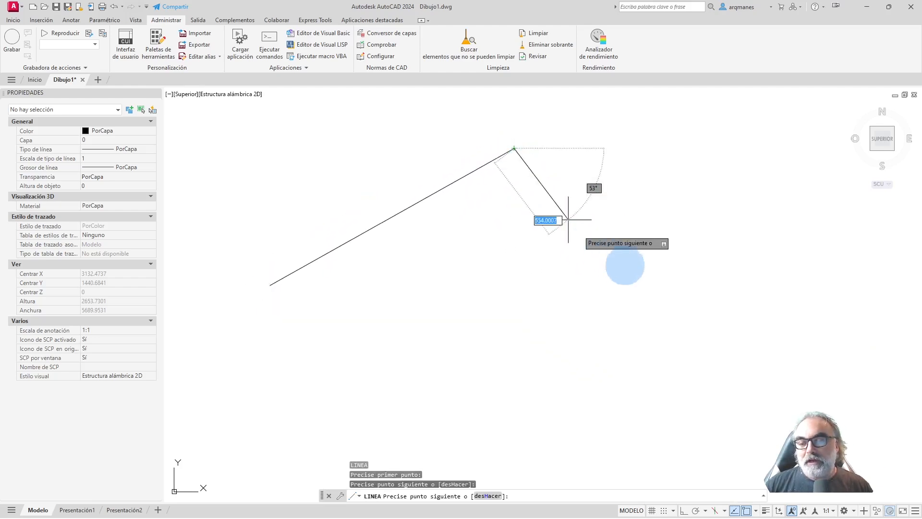
pyautogui.click(739, 345)
# Step: Turn on ortho mode and draw a horizontal segment leftward followed by a short vertical one upward
pyautogui.press('F8')
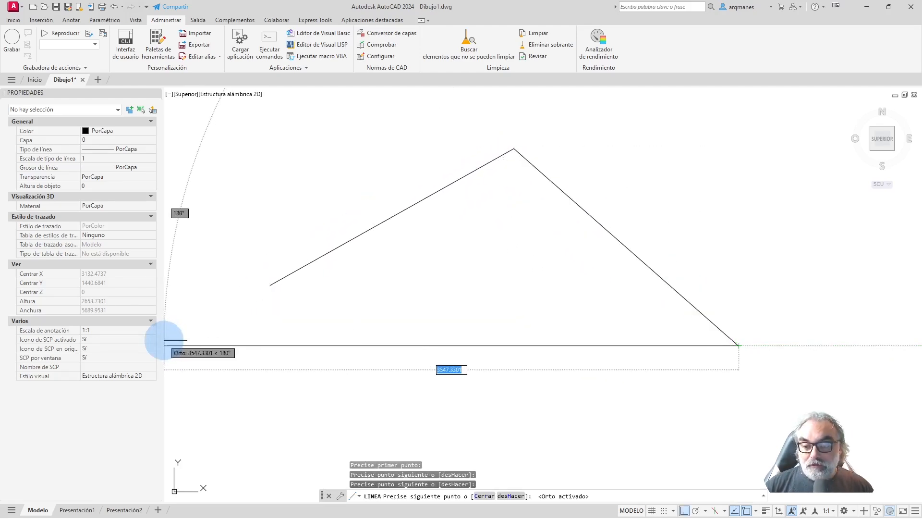
pyautogui.click(518, 345)
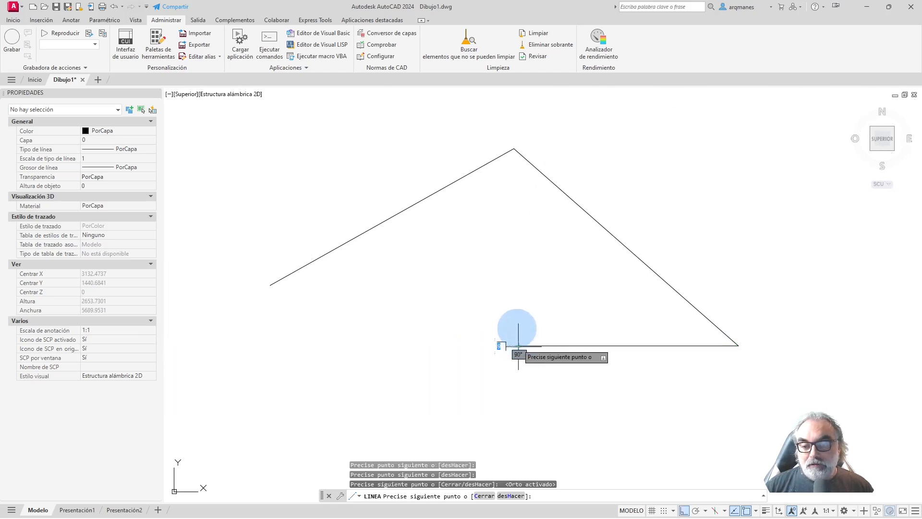
pyautogui.click(519, 275)
# Step: Turn off ortho mode, try the temporary center snap override, end a slanted segment on the first line and finish the command
pyautogui.press('F8')
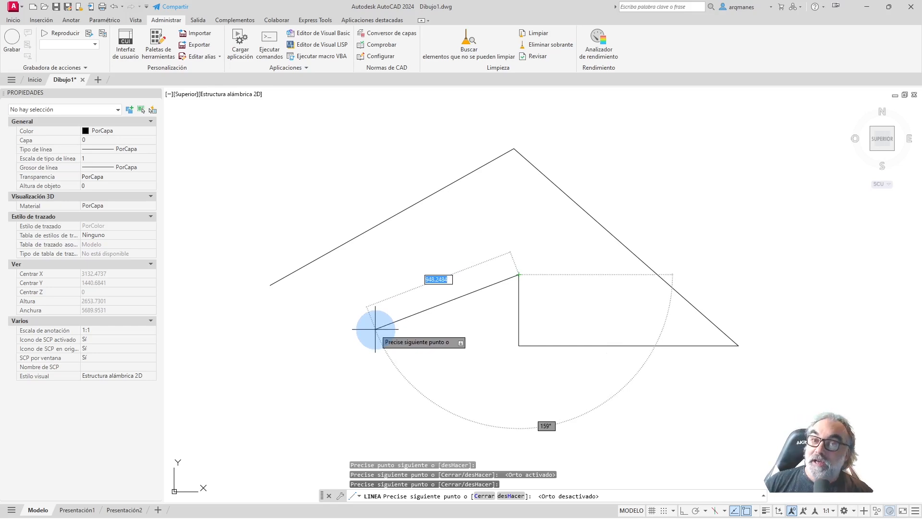
pyautogui.hotkey('shift', 'c')
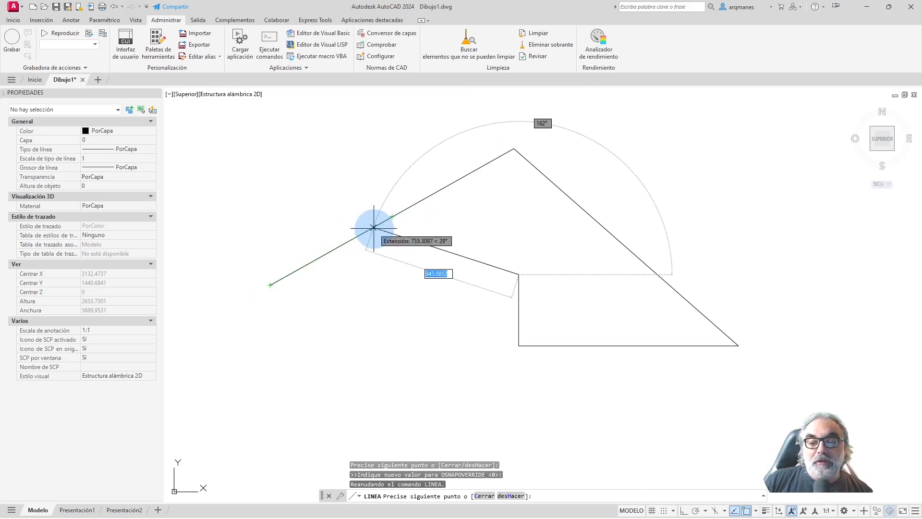
pyautogui.click(329, 253)
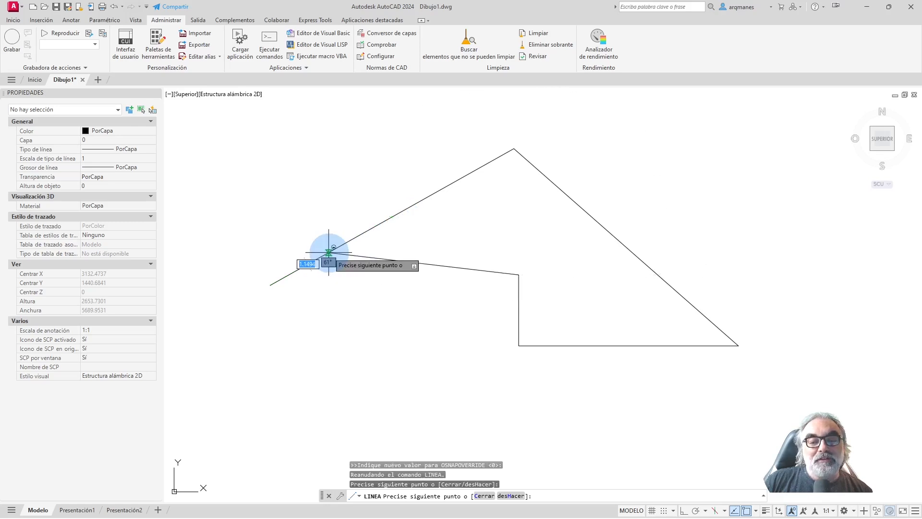
pyautogui.press('Escape')
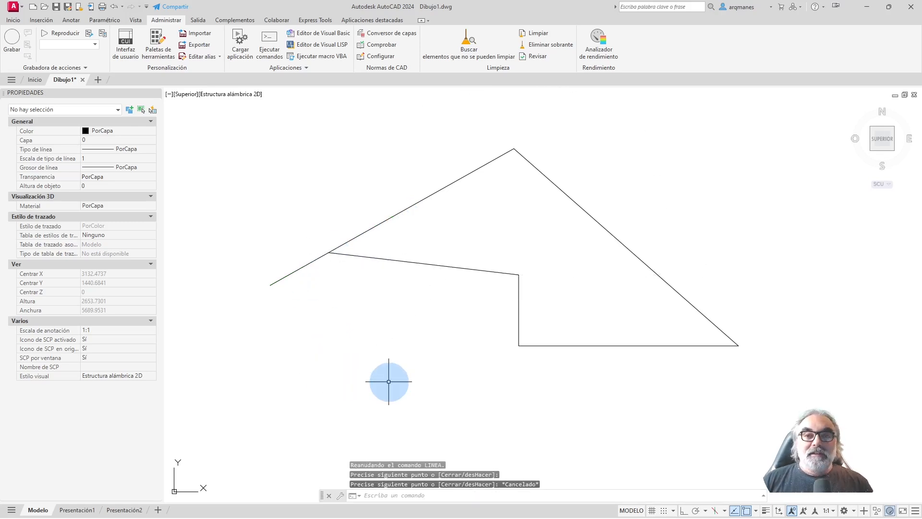